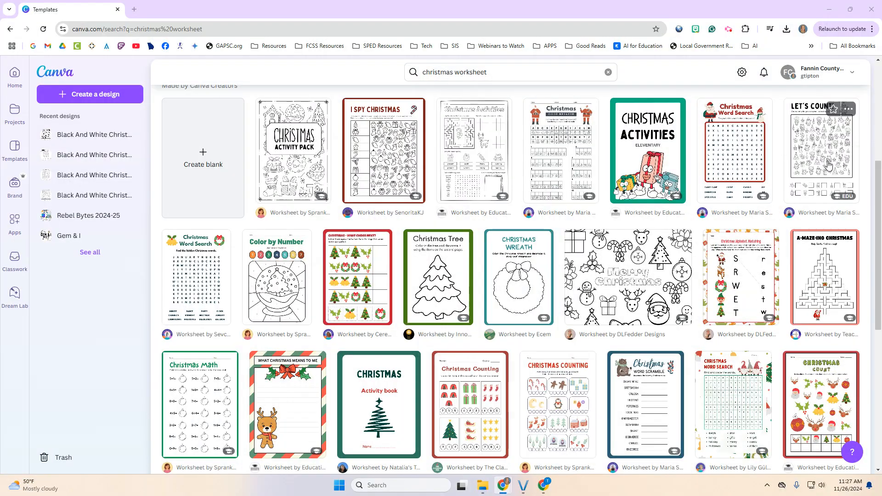
Open the Black And White Christmas Counting Worksheet template for customizing and close the letterhead printing offer.
{"action": "left_click", "coordinate": [828, 164]}
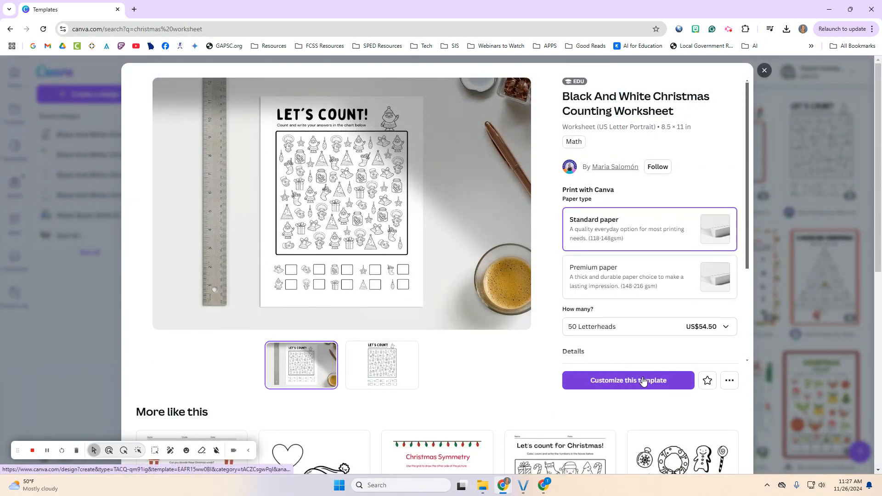
{"action": "left_click", "coordinate": [642, 380]}
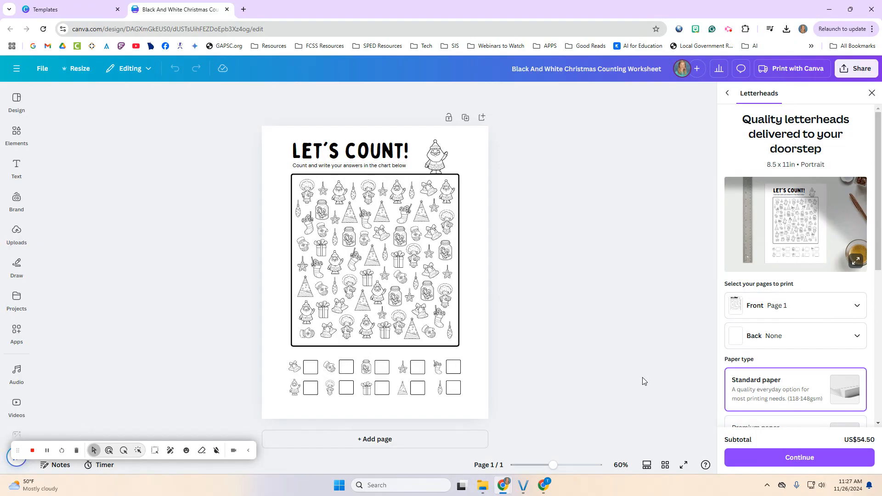
{"action": "left_click", "coordinate": [871, 94]}
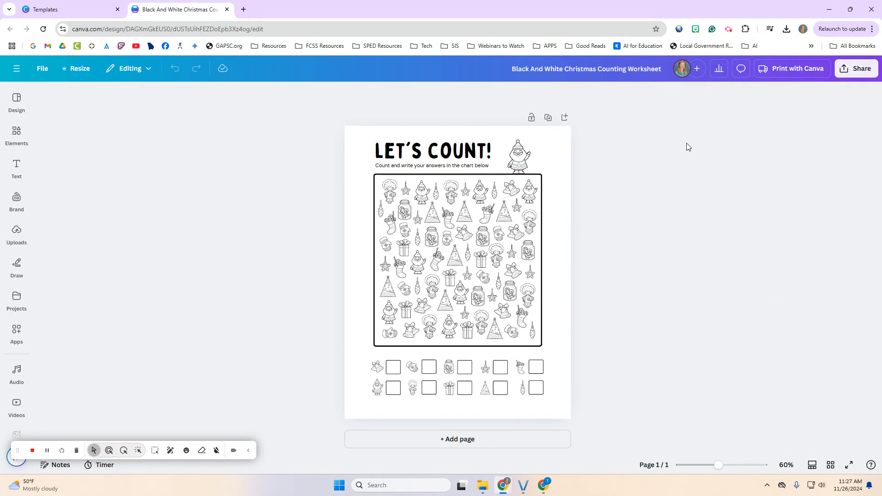
Preview the portrait worksheet in full-screen presentation mode, and return to the editor.
{"action": "left_click", "coordinate": [869, 74]}
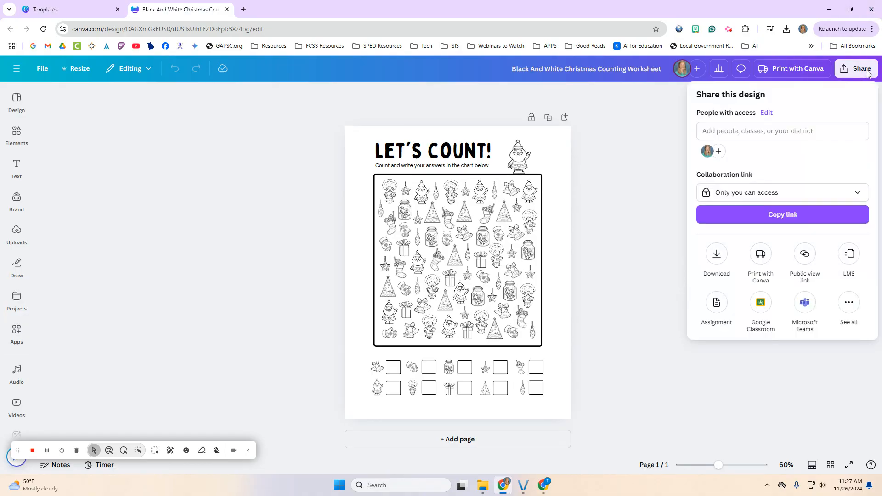
{"action": "left_click", "coordinate": [850, 306]}
{"action": "left_click", "coordinate": [768, 165]}
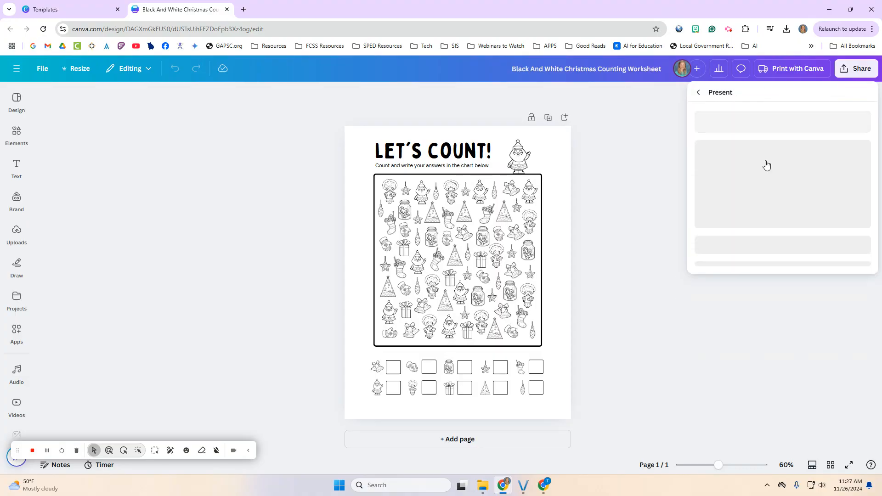
{"action": "left_click", "coordinate": [808, 314]}
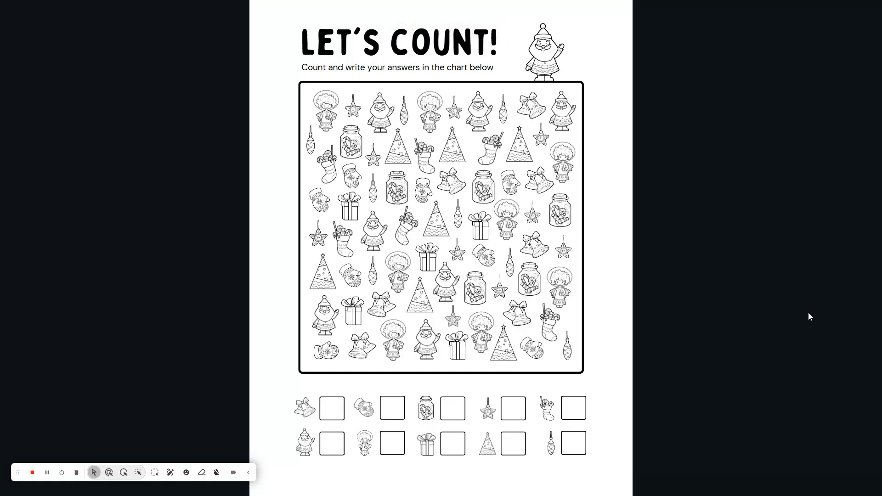
{"action": "left_click", "coordinate": [249, 473]}
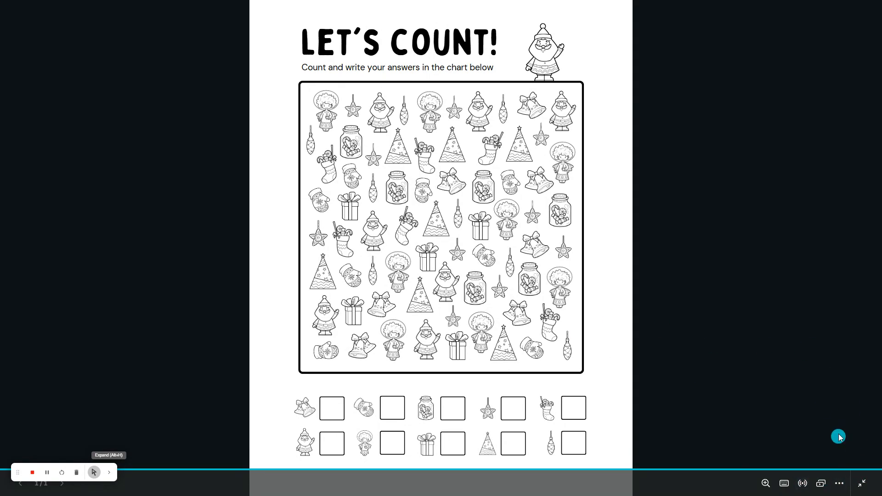
{"action": "key", "text": "Escape"}
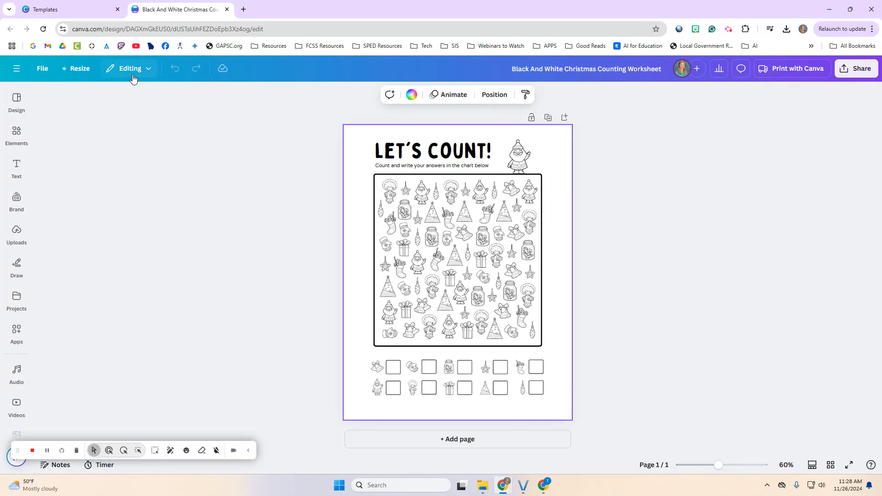
Resize this design to the Presentation (16:9) format, 1920 × 1080 px.
{"action": "left_click", "coordinate": [72, 73]}
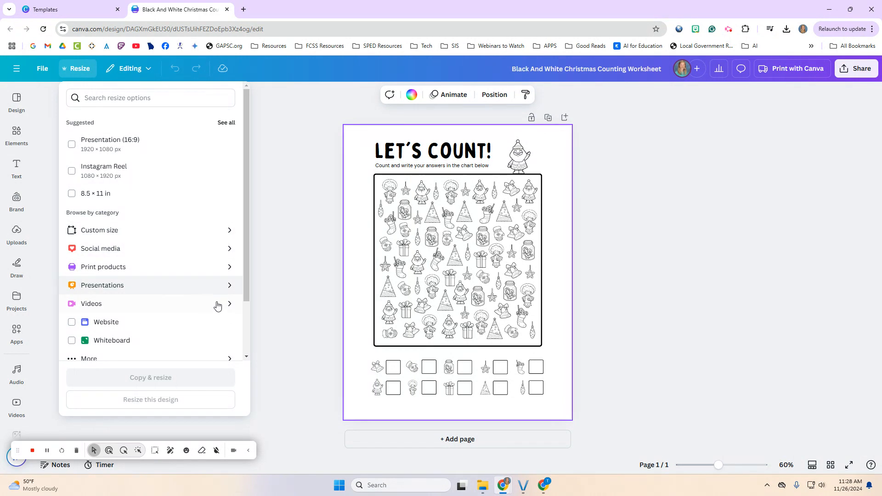
{"action": "left_click", "coordinate": [229, 286]}
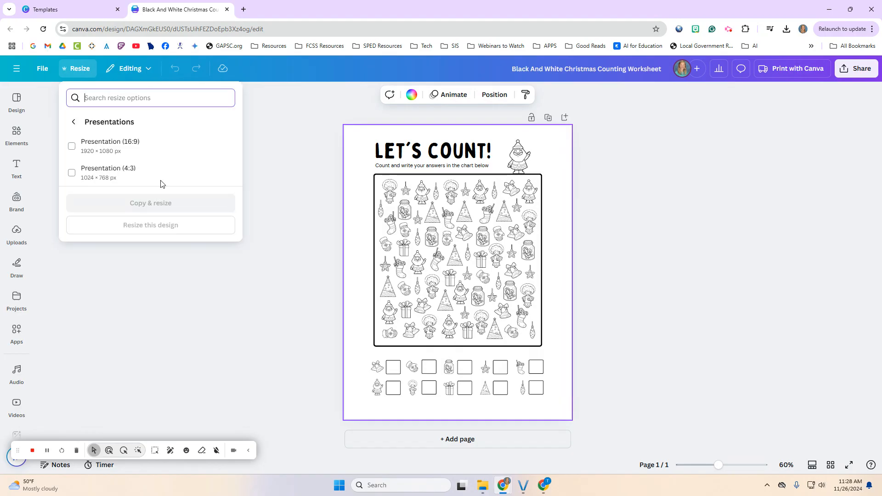
{"action": "left_click", "coordinate": [124, 144]}
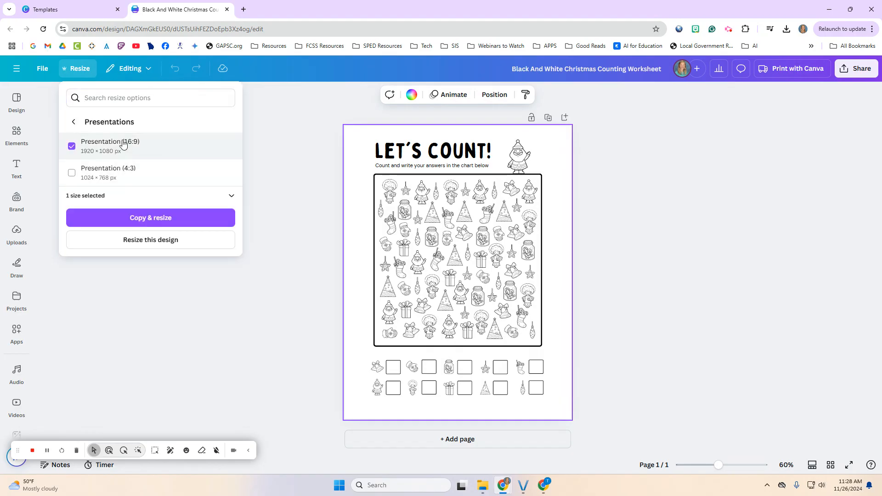
{"action": "left_click", "coordinate": [188, 240]}
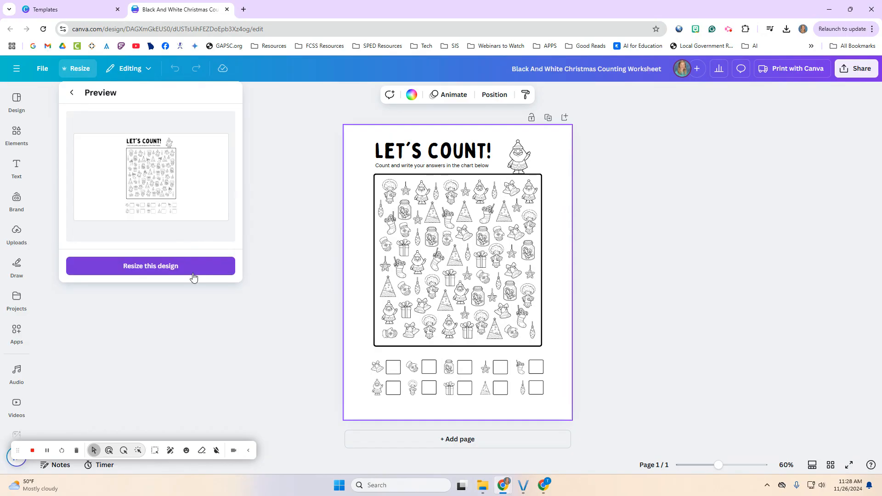
{"action": "left_click", "coordinate": [193, 267]}
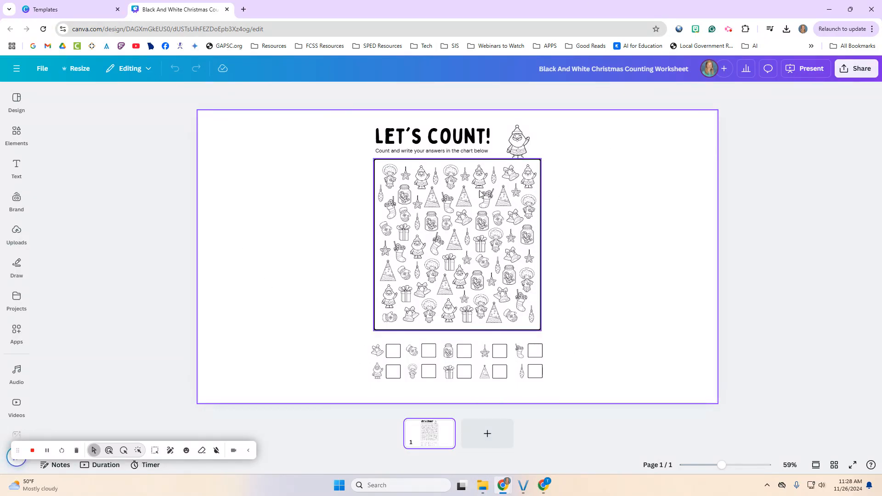
Duplicate the worksheet page and delete the answer chart beneath the picture box on the copy.
{"action": "right_click", "coordinate": [422, 445]}
{"action": "left_click", "coordinate": [477, 277]}
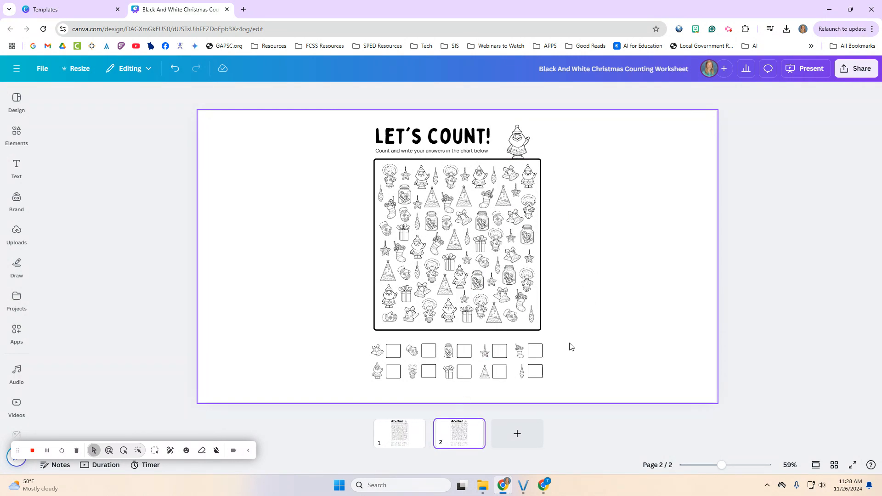
{"action": "left_click_drag", "start_coordinate": [569, 344], "coordinate": [357, 389]}
{"action": "key", "text": "Delete"}
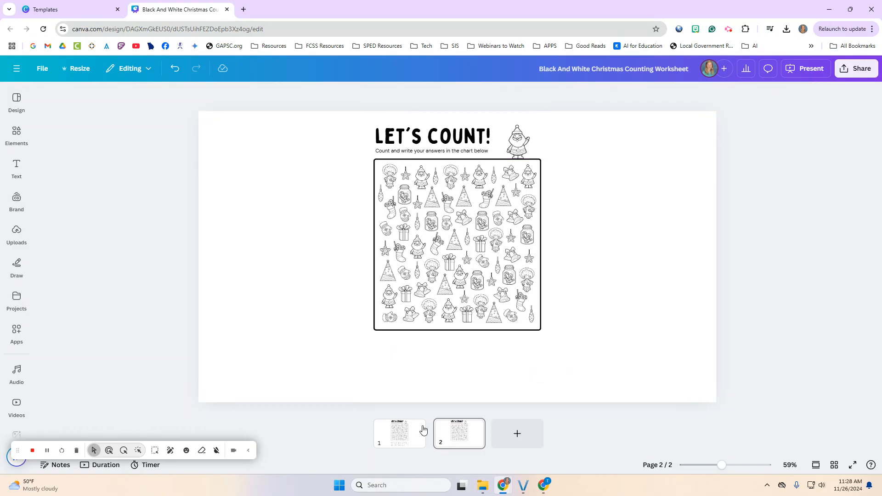
Move the LET'S COUNT! title, its instruction line and the Santa together into the page's upper-left corner.
{"action": "left_click_drag", "start_coordinate": [377, 142], "coordinate": [523, 148]}
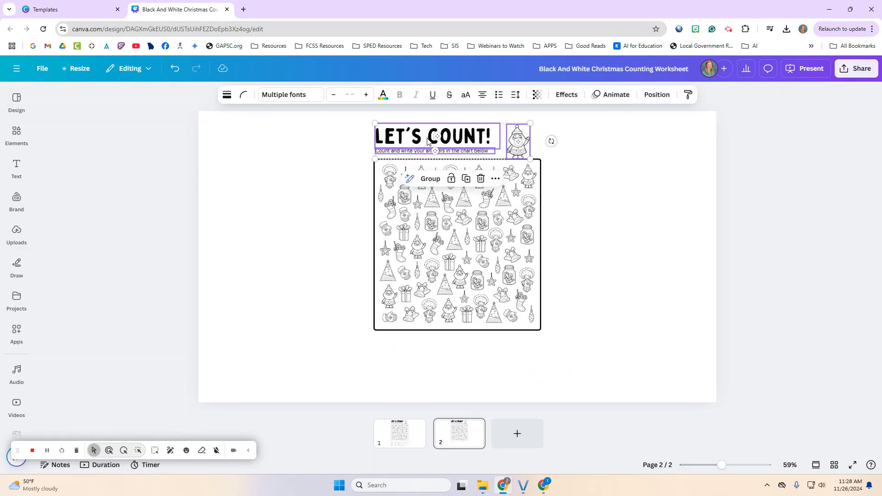
{"action": "left_click_drag", "start_coordinate": [425, 136], "coordinate": [255, 127]}
{"action": "left_click", "coordinate": [368, 159]}
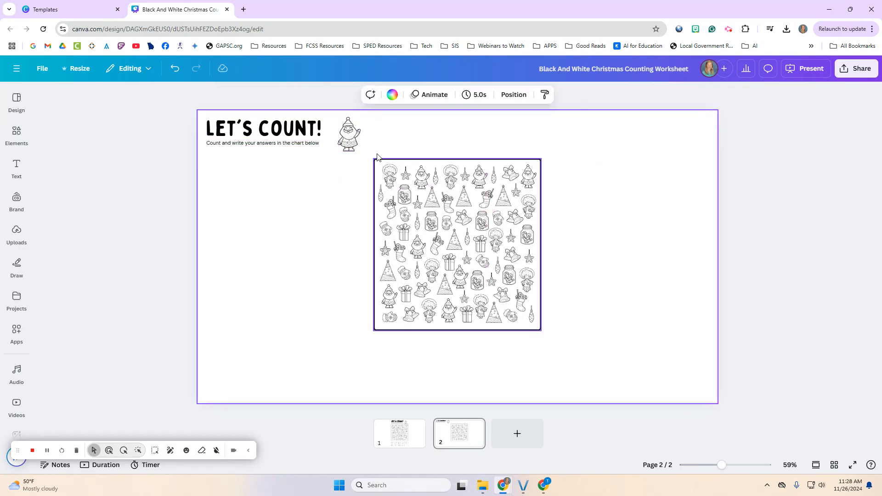
Enlarge the framed counting pictures together to nearly the full page height and place them on the right side of the page.
{"action": "left_click_drag", "start_coordinate": [367, 161], "coordinate": [660, 407]}
{"action": "left_click_drag", "start_coordinate": [536, 305], "coordinate": [546, 256]}
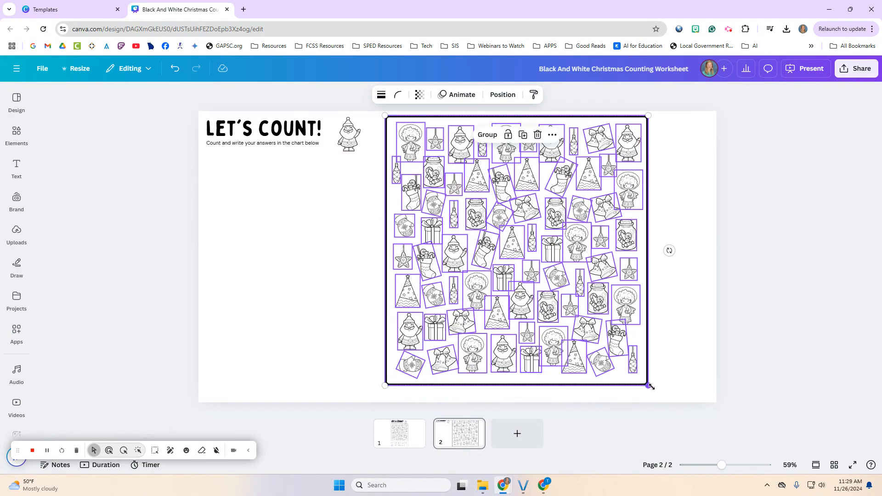
{"action": "left_click_drag", "start_coordinate": [650, 386], "coordinate": [667, 403]}
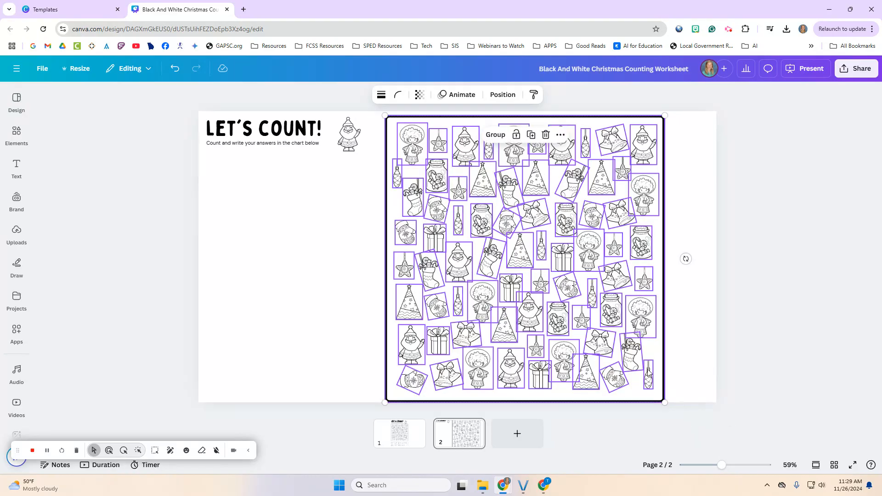
{"action": "left_click_drag", "start_coordinate": [648, 370], "coordinate": [648, 372]}
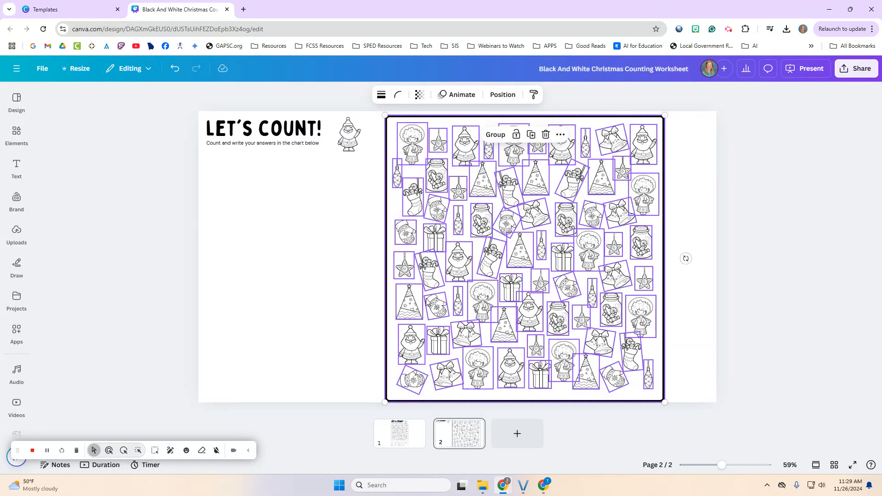
{"action": "left_click_drag", "start_coordinate": [430, 301], "coordinate": [462, 299]}
{"action": "left_click", "coordinate": [345, 189]}
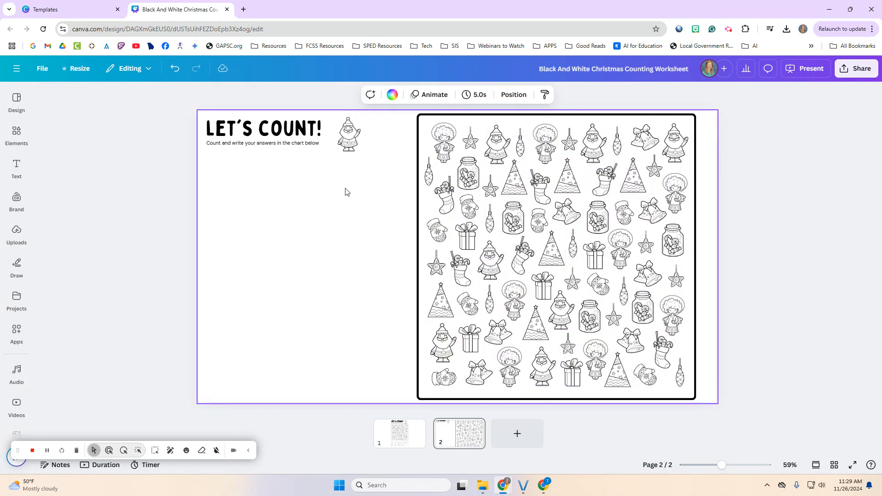
Enlarge the title, instruction line and Santa to fill the space beside the counting box.
{"action": "left_click", "coordinate": [347, 133]}
{"action": "left_click_drag", "start_coordinate": [362, 151], "coordinate": [387, 146]}
{"action": "left_click_drag", "start_coordinate": [322, 159], "coordinate": [387, 170]}
{"action": "left_click", "coordinate": [331, 161]}
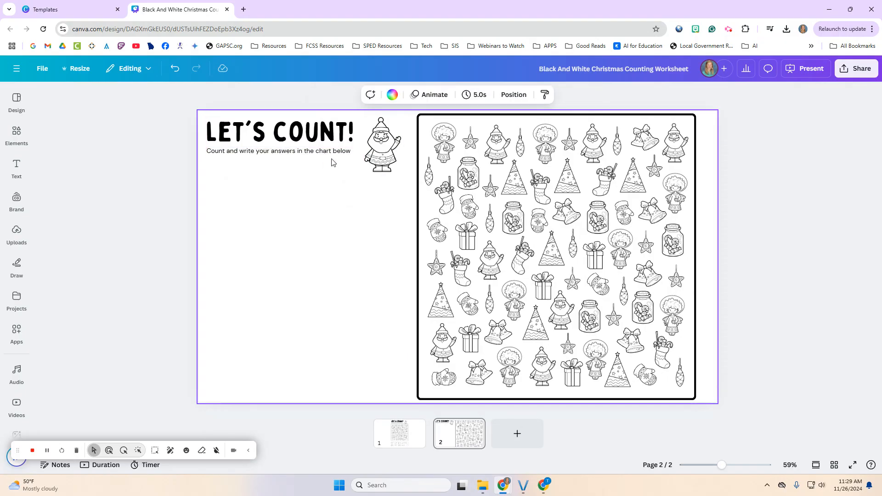
Increase the instruction text's font size to about 32 and move the text just below the title.
{"action": "left_click", "coordinate": [347, 154]}
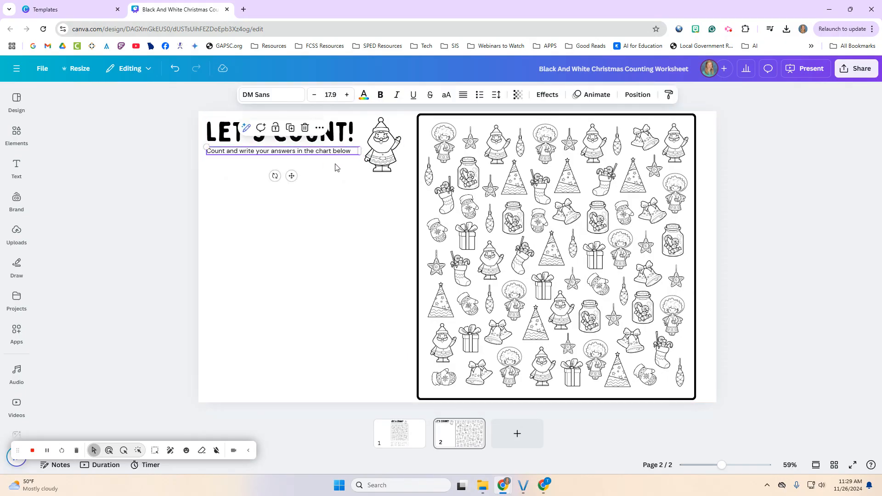
{"action": "left_click", "coordinate": [348, 95]}
{"action": "left_click", "coordinate": [348, 95]}
{"action": "left_click", "coordinate": [348, 95]}
{"action": "left_click", "coordinate": [348, 94]}
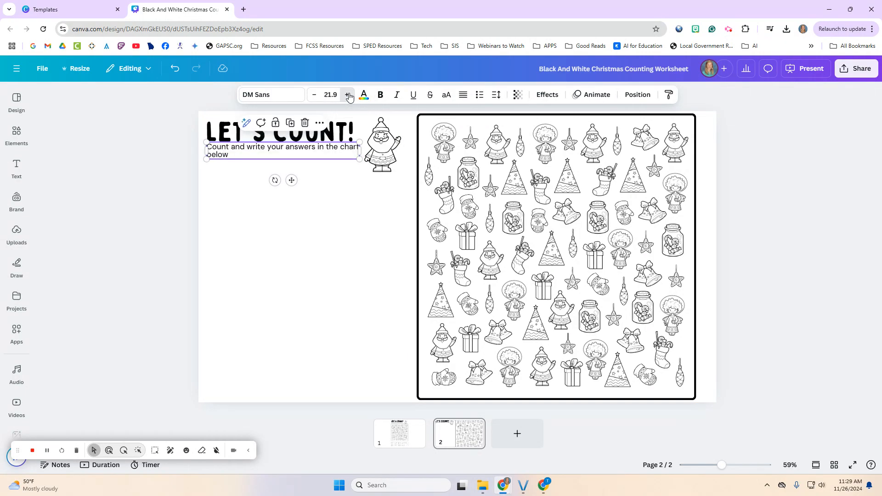
{"action": "left_click", "coordinate": [348, 94]}
{"action": "left_click", "coordinate": [348, 95]}
{"action": "left_click", "coordinate": [348, 95]}
{"action": "left_click", "coordinate": [349, 95]}
{"action": "left_click", "coordinate": [349, 95]}
{"action": "left_click", "coordinate": [348, 95]}
{"action": "left_click", "coordinate": [350, 96]}
{"action": "left_click", "coordinate": [350, 96]}
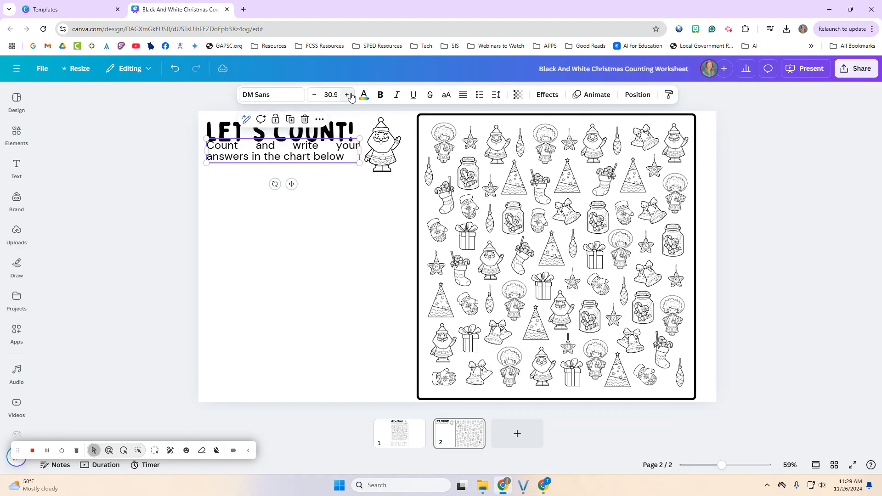
{"action": "left_click", "coordinate": [351, 98]}
{"action": "left_click", "coordinate": [332, 199]}
{"action": "left_click_drag", "start_coordinate": [331, 160], "coordinate": [332, 175]}
{"action": "left_click", "coordinate": [342, 228]}
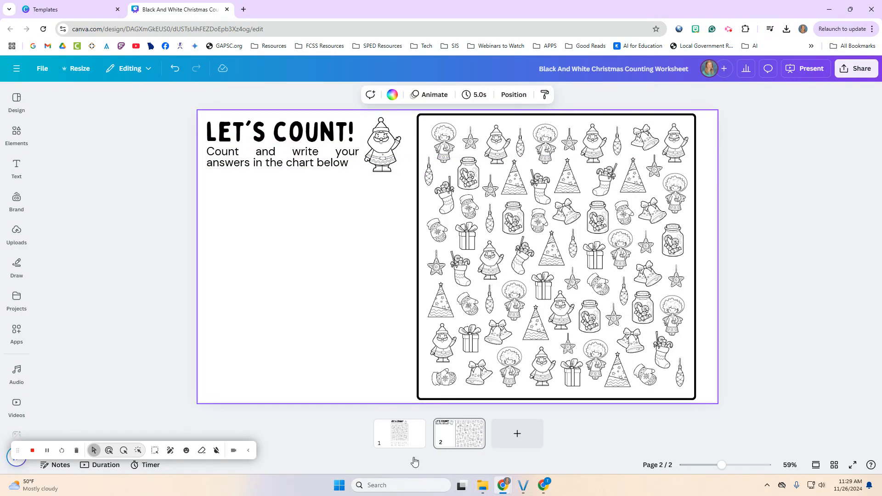
Compare the two pages and move the rearranged landscape page ahead of the original worksheet page.
{"action": "left_click", "coordinate": [395, 434]}
{"action": "left_click", "coordinate": [460, 441]}
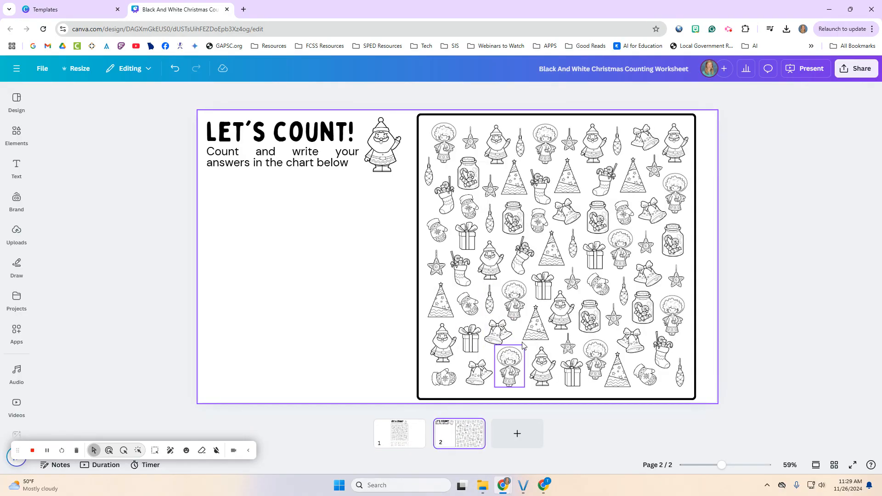
{"action": "left_click", "coordinate": [409, 441]}
{"action": "left_click_drag", "start_coordinate": [432, 438], "coordinate": [405, 440]}
Copy the bells, mitten, Santa and angel answer boxes from page 2 to page 1, enlarged below the instructions.
{"action": "left_click", "coordinate": [473, 440]}
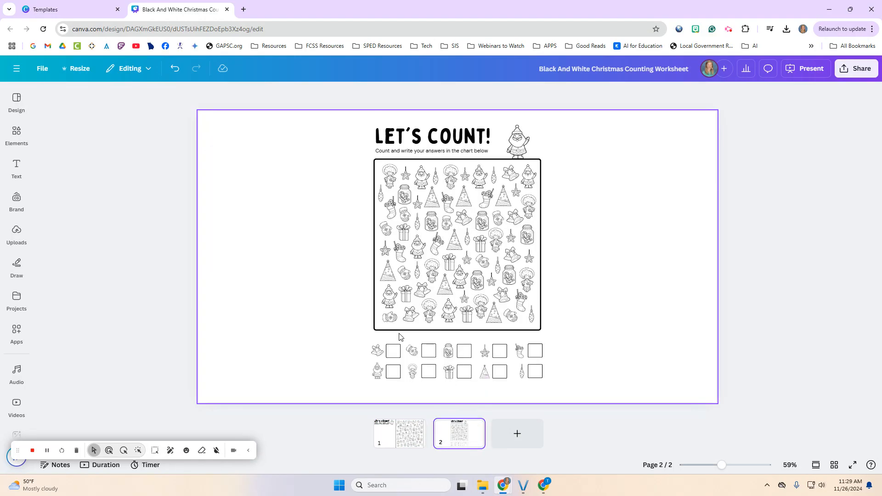
{"action": "left_click_drag", "start_coordinate": [362, 343], "coordinate": [439, 388]}
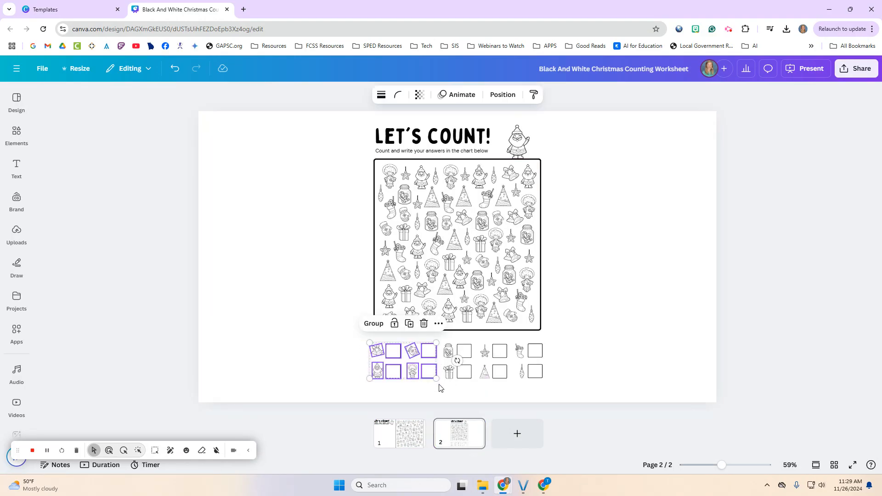
{"action": "left_click", "coordinate": [394, 445]}
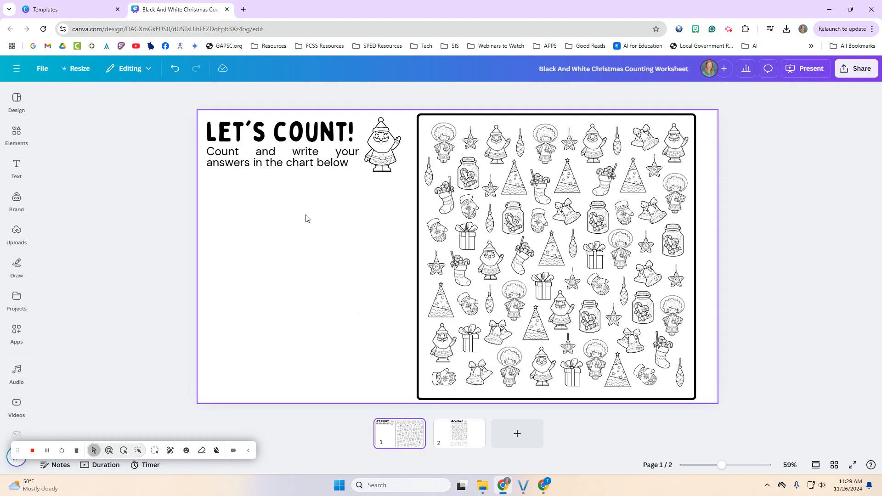
{"action": "key", "text": "ctrl+v"}
{"action": "left_click_drag", "start_coordinate": [386, 366], "coordinate": [228, 207]}
{"action": "left_click_drag", "start_coordinate": [277, 221], "coordinate": [336, 273]}
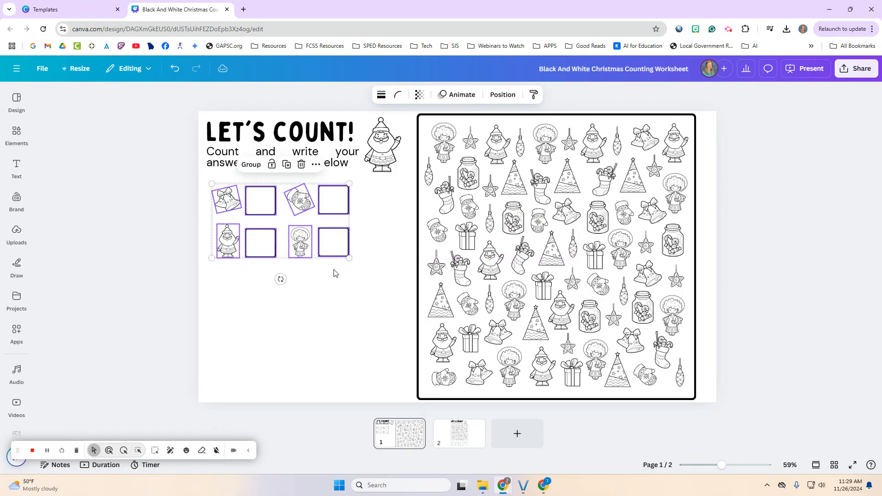
{"action": "left_click", "coordinate": [275, 277]}
Copy the jar, star, gift and tree answer boxes from page 2 to page 1, enlarged below the first four boxes.
{"action": "left_click", "coordinate": [450, 443]}
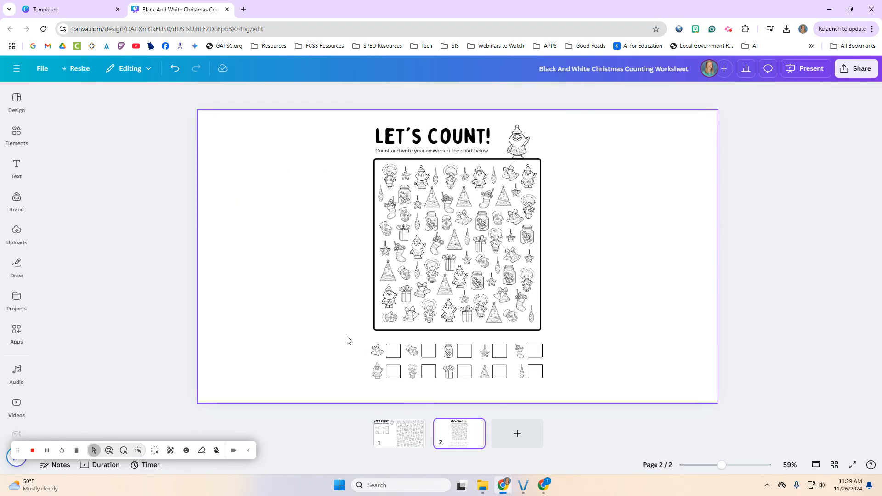
{"action": "left_click_drag", "start_coordinate": [445, 345], "coordinate": [514, 390]}
{"action": "left_click", "coordinate": [419, 426]}
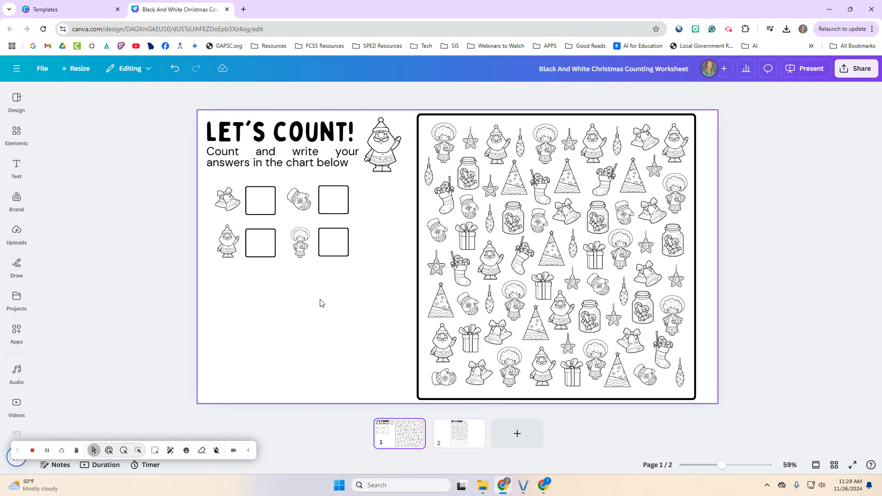
{"action": "key", "text": "ctrl+v"}
{"action": "left_click_drag", "start_coordinate": [469, 364], "coordinate": [350, 344]}
{"action": "left_click", "coordinate": [381, 338]}
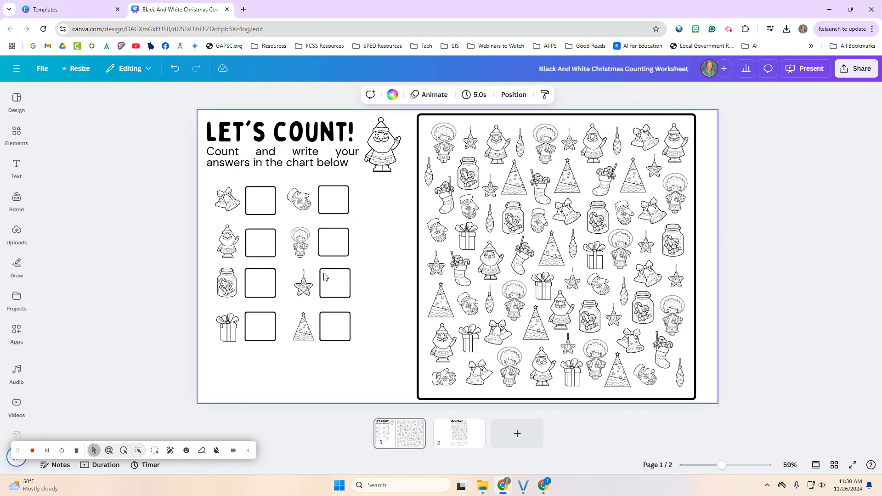
Copy the stocking and ornament answer boxes from page 2 to page 1, enlarged at the lower end of the first column.
{"action": "left_click", "coordinate": [456, 445]}
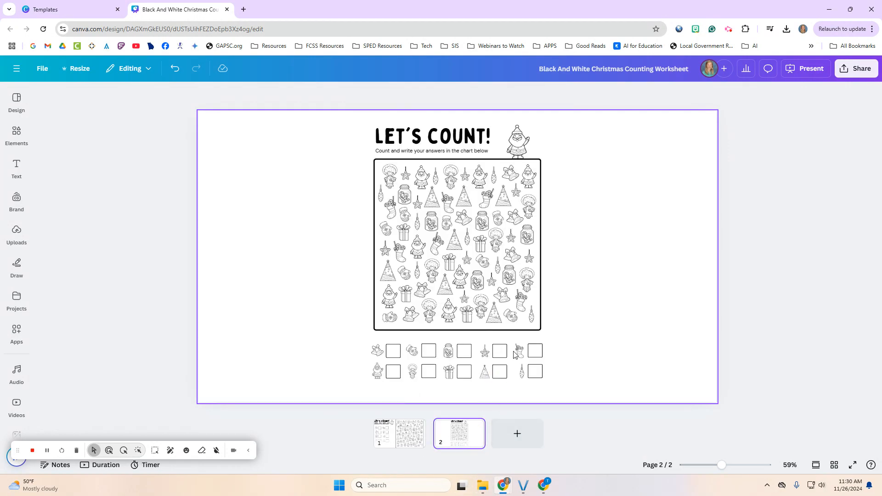
{"action": "left_click_drag", "start_coordinate": [551, 340], "coordinate": [513, 389]}
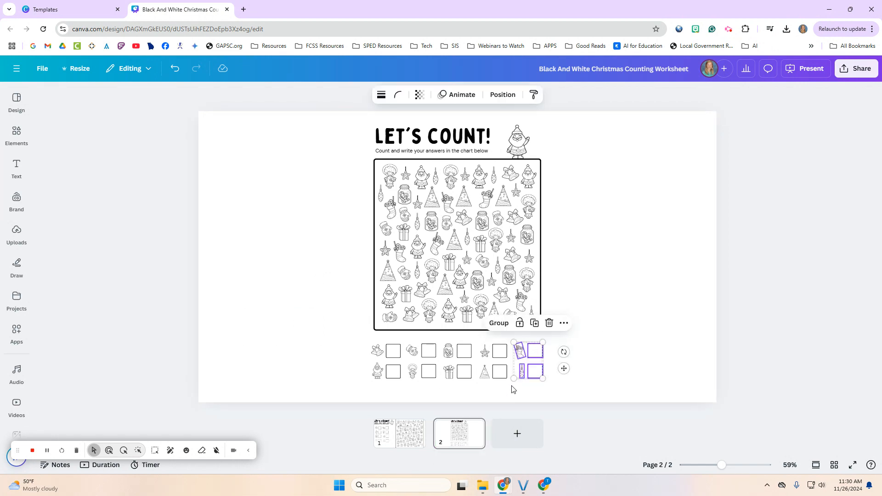
{"action": "left_click", "coordinate": [386, 437]}
{"action": "key", "text": "ctrl+v"}
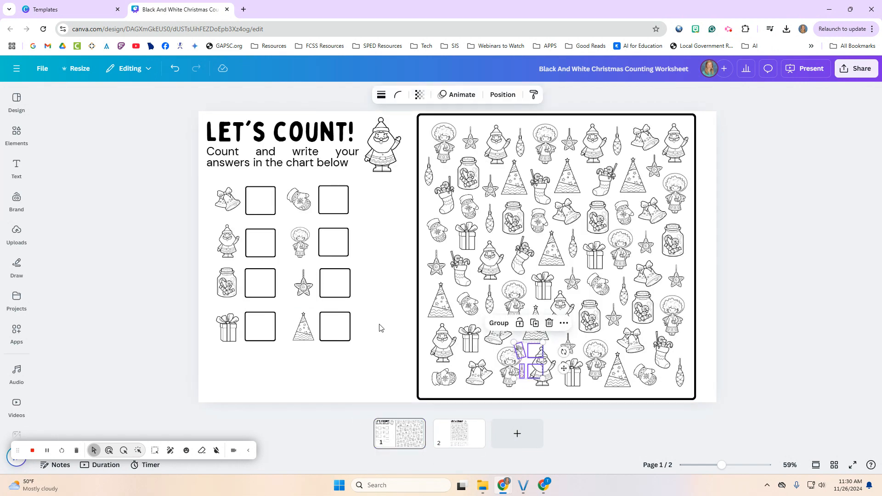
{"action": "left_click_drag", "start_coordinate": [527, 371], "coordinate": [265, 386]}
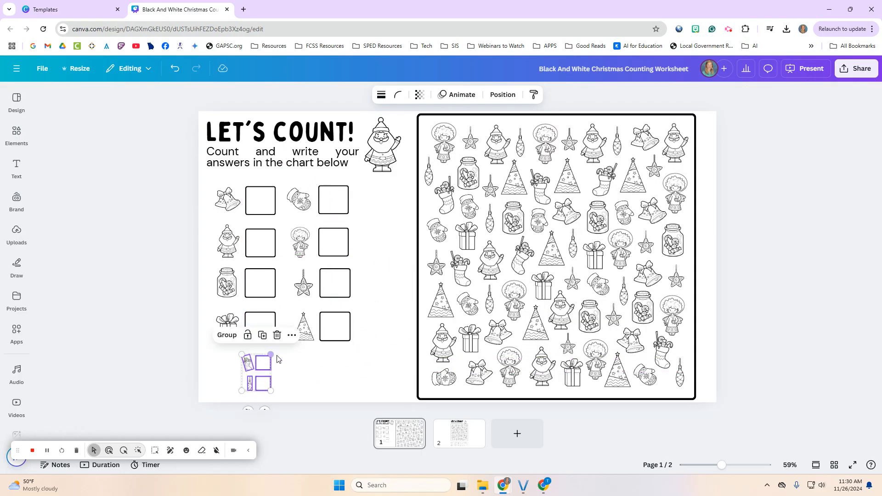
{"action": "left_click_drag", "start_coordinate": [272, 353], "coordinate": [327, 319]}
{"action": "left_click_drag", "start_coordinate": [296, 376], "coordinate": [264, 377]}
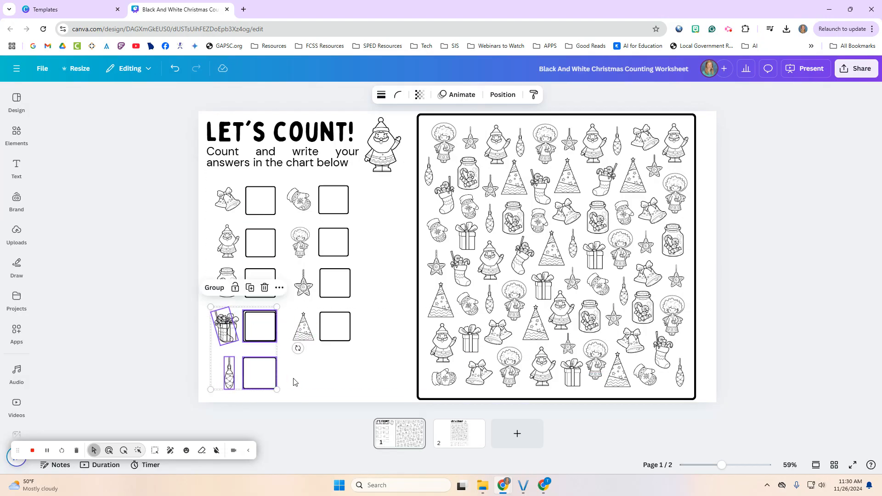
Move the stocking picture and its answer box into the second column, below the tree and level with the ornament.
{"action": "left_click", "coordinate": [293, 379]}
{"action": "left_click", "coordinate": [225, 331]}
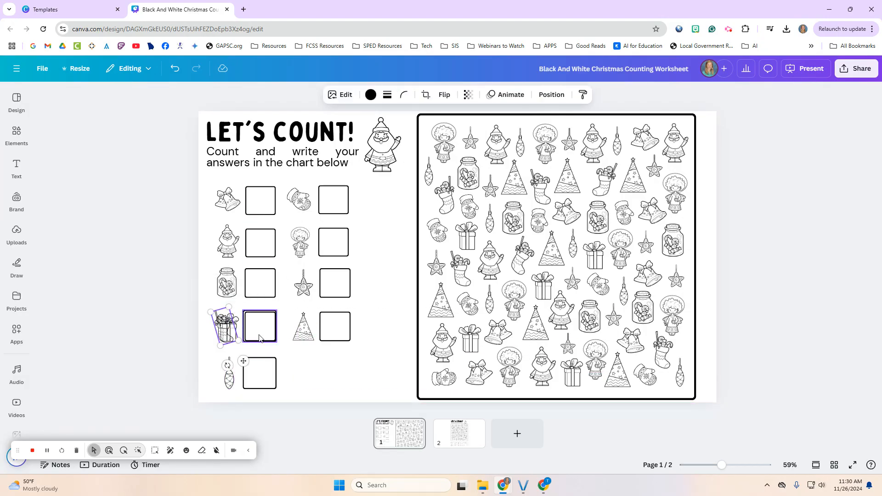
{"action": "left_click", "coordinate": [260, 339], "text": "shift"}
{"action": "left_click_drag", "start_coordinate": [260, 339], "coordinate": [338, 378]}
{"action": "mouse_move", "coordinate": [341, 379]}
{"action": "left_mouse_down"}
{"action": "mouse_move", "coordinate": [353, 356]}
{"action": "mouse_move", "coordinate": [339, 372]}
{"action": "left_mouse_up"}
Shrink the ornament's answer box slightly and line up the angel, mitten and bells boxes with the others in their columns.
{"action": "left_click", "coordinate": [264, 389]}
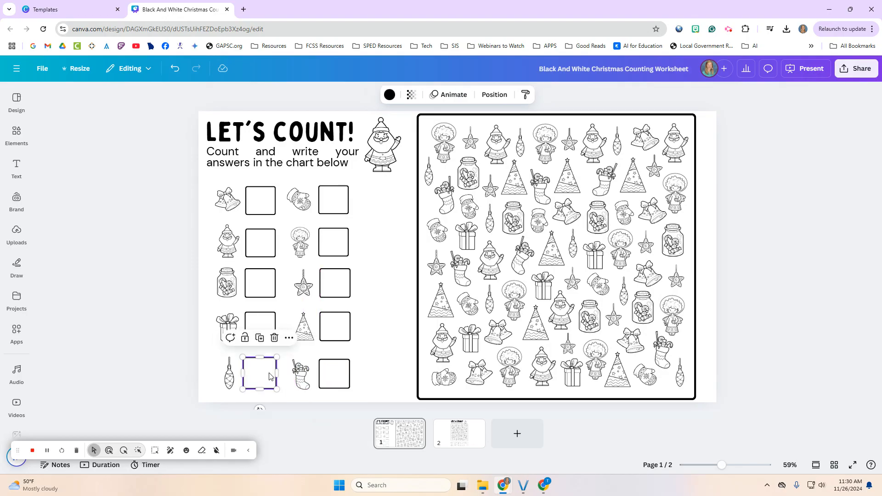
{"action": "left_click_drag", "start_coordinate": [275, 389], "coordinate": [275, 359]}
{"action": "left_click", "coordinate": [367, 382]}
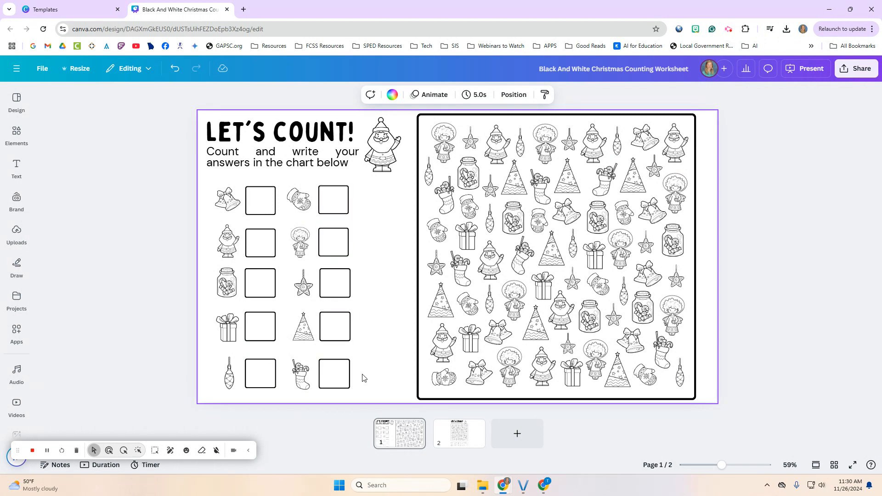
{"action": "left_click", "coordinate": [329, 251]}
{"action": "left_click_drag", "start_coordinate": [329, 250], "coordinate": [329, 251]}
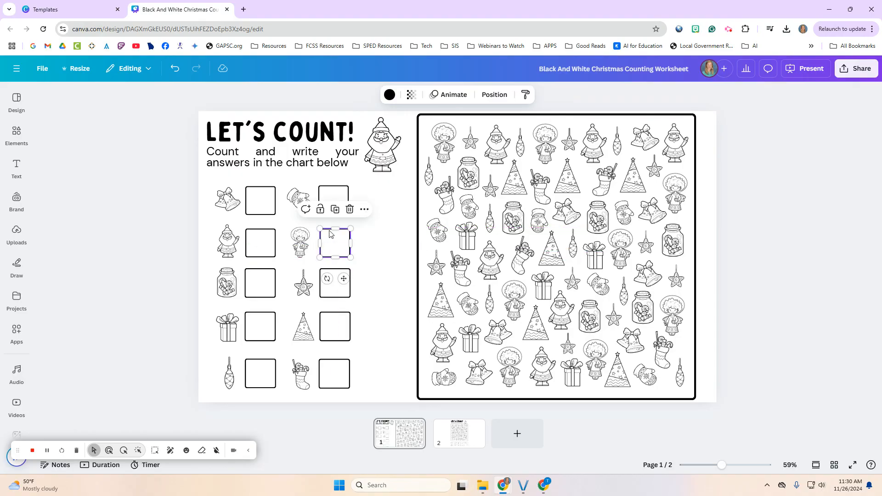
{"action": "left_click_drag", "start_coordinate": [333, 198], "coordinate": [333, 195]}
{"action": "left_click", "coordinate": [373, 357]}
{"action": "left_click_drag", "start_coordinate": [258, 196], "coordinate": [259, 197]}
{"action": "left_click", "coordinate": [371, 256]}
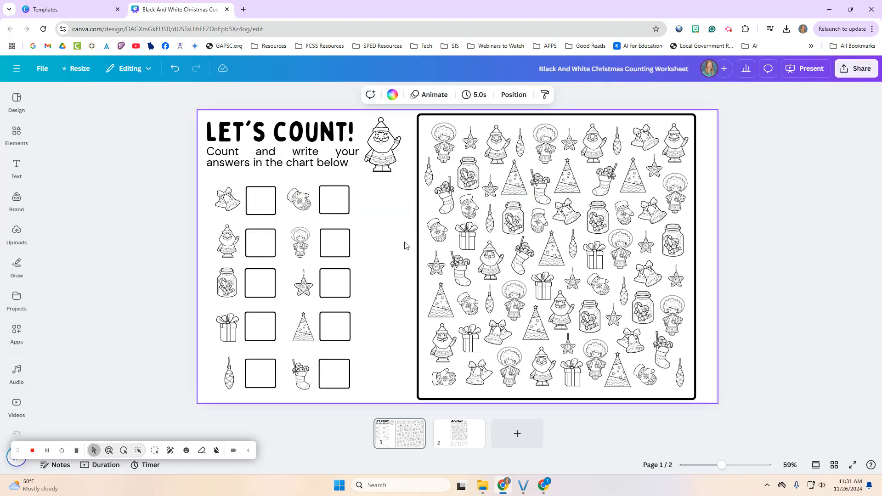
Preview the rearranged counting page as a full-screen presentation, then return to the editor.
{"action": "left_click", "coordinate": [804, 71]}
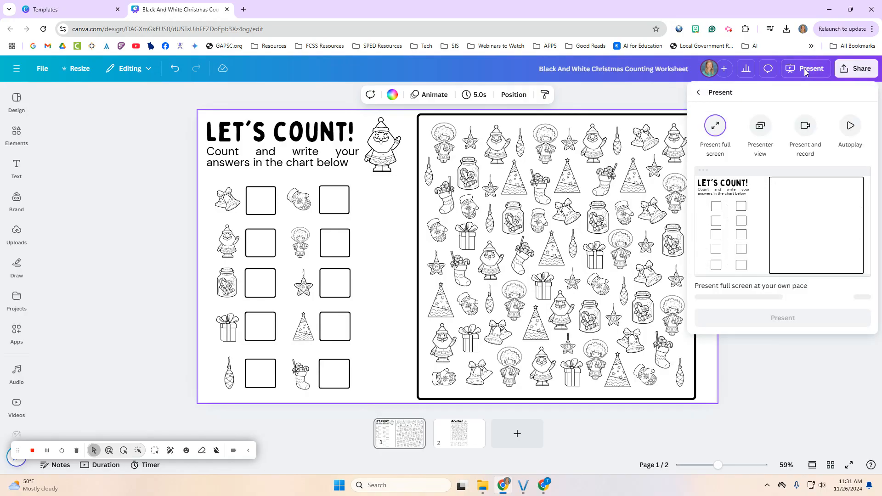
{"action": "left_click", "coordinate": [773, 310]}
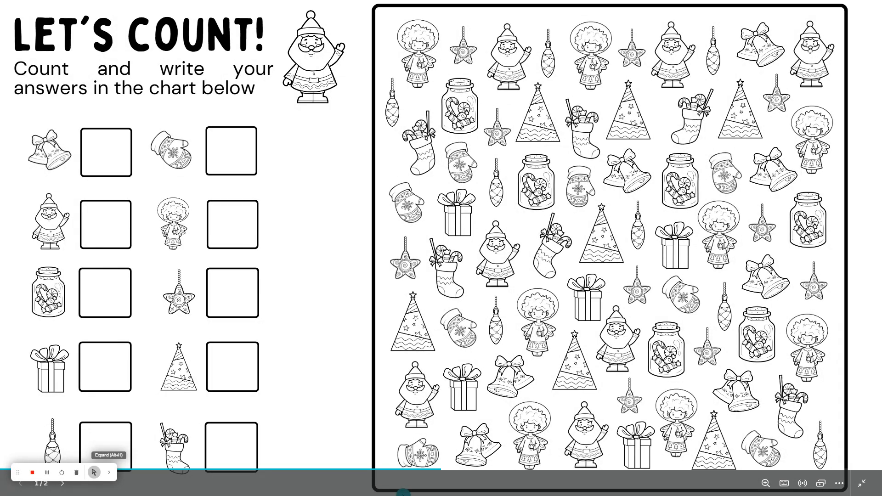
{"action": "left_click", "coordinate": [862, 484]}
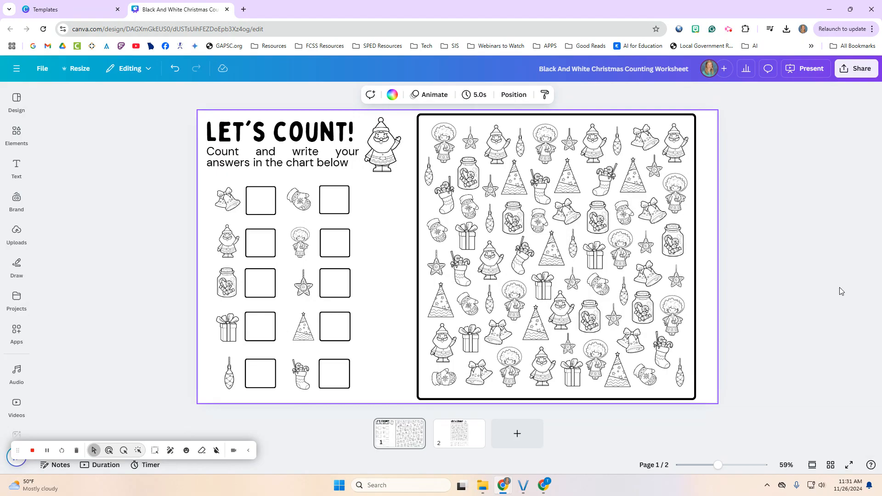
Review the design's full list of publishing options and the file types offered for download.
{"action": "left_click", "coordinate": [856, 68]}
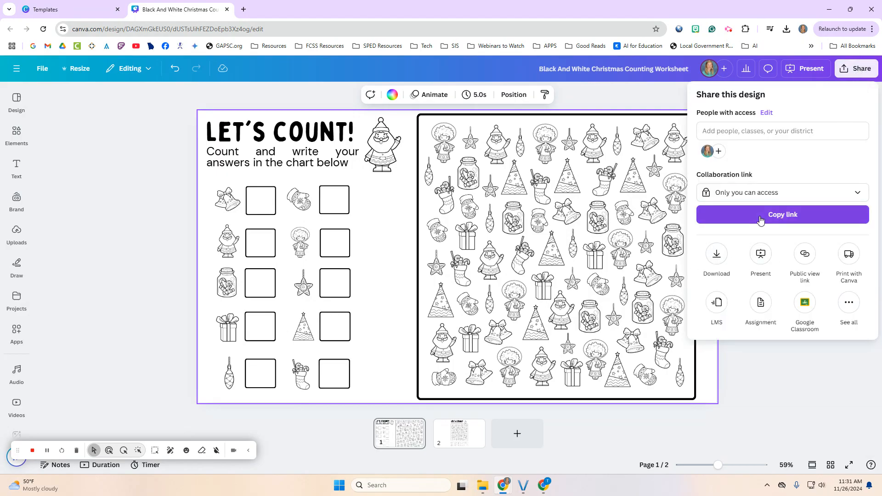
{"action": "left_click", "coordinate": [849, 303]}
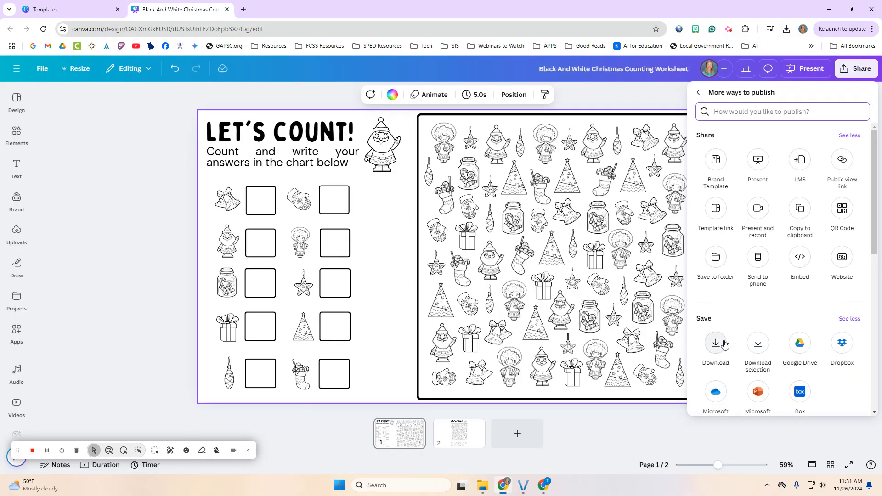
{"action": "scroll", "coordinate": [723, 337], "scroll_direction": "down", "scroll_amount": 1}
{"action": "left_click", "coordinate": [724, 324]}
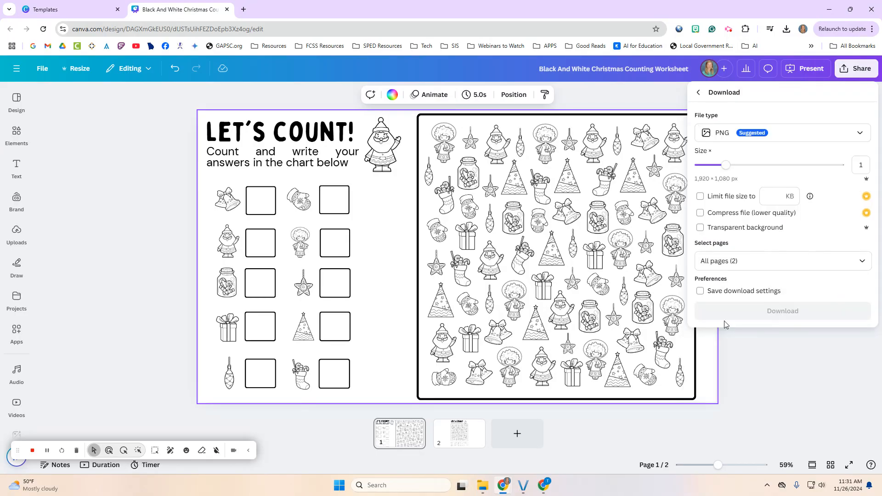
{"action": "left_click", "coordinate": [797, 139]}
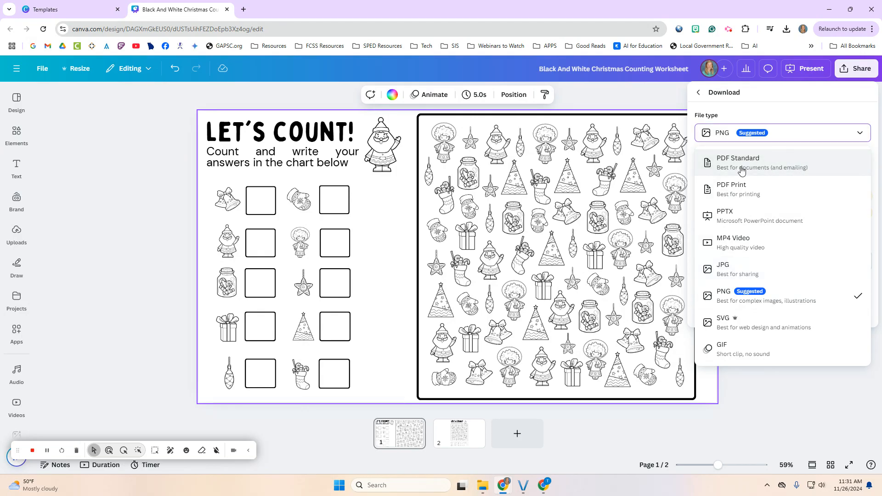
{"action": "left_click", "coordinate": [697, 93]}
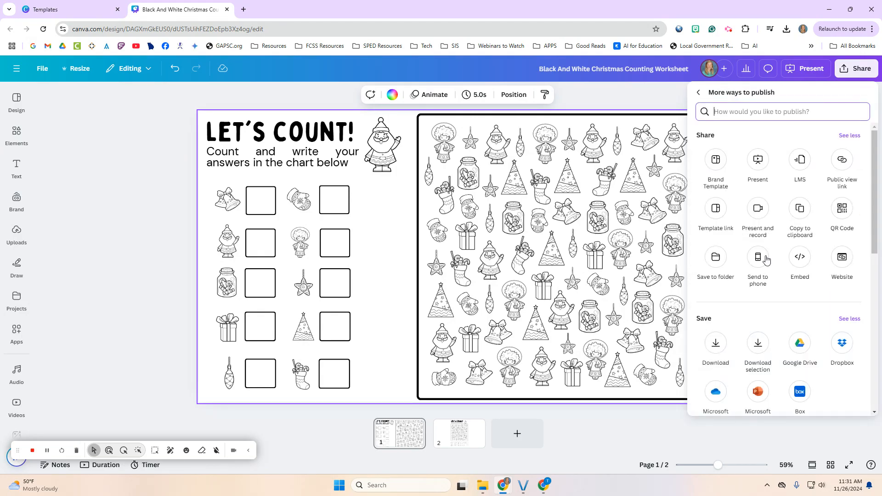
Start presenting the counting page full screen from the publishing options.
{"action": "left_click", "coordinate": [758, 161]}
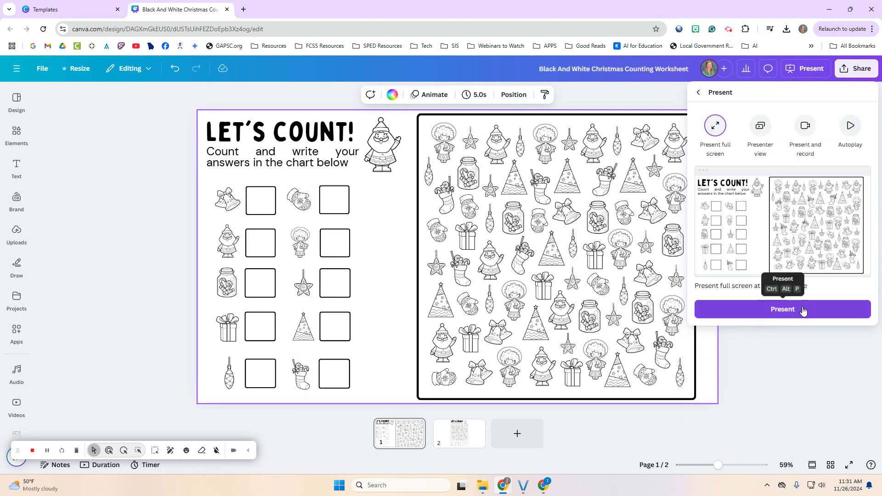
{"action": "left_click", "coordinate": [803, 310]}
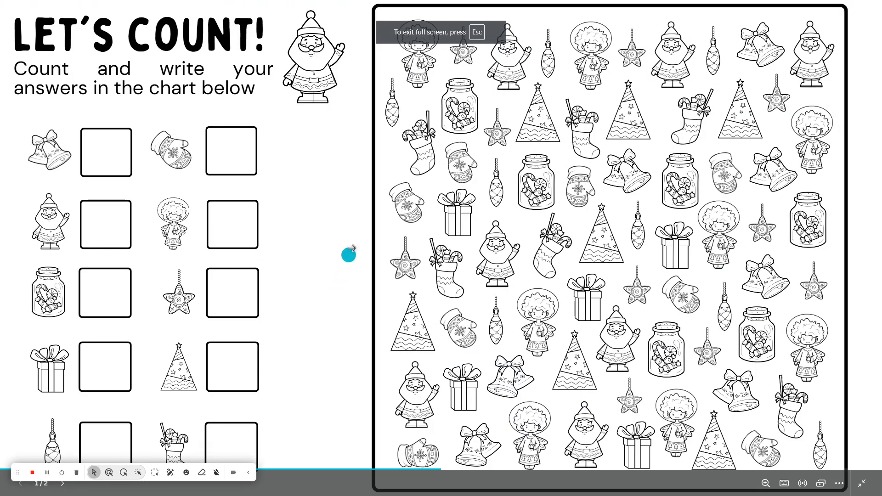